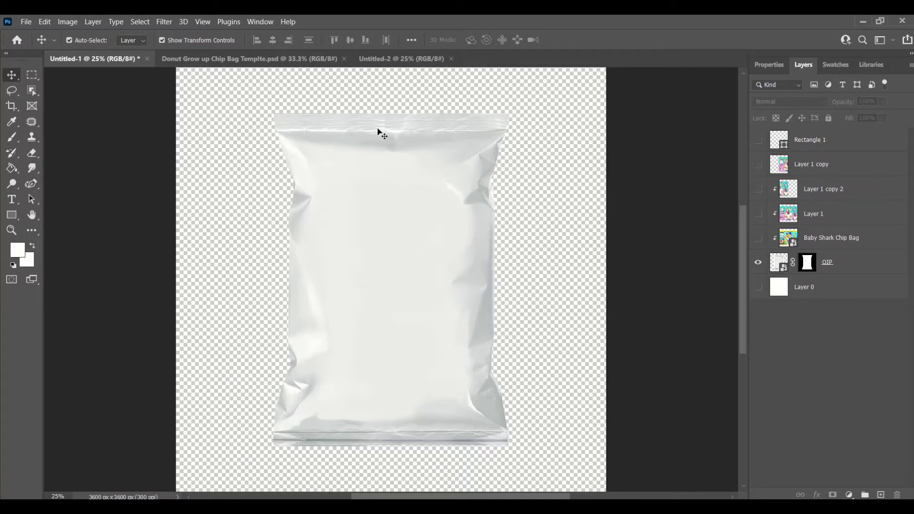
{"action": "left_click", "coordinate": [391, 164]}
{"action": "left_click_drag", "start_coordinate": [404, 212], "coordinate": [403, 215]}
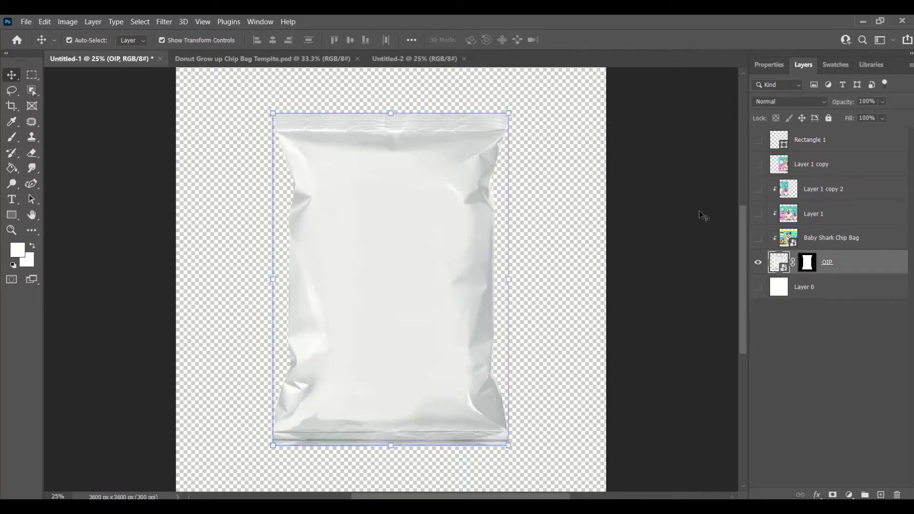
{"action": "left_click", "coordinate": [662, 147]}
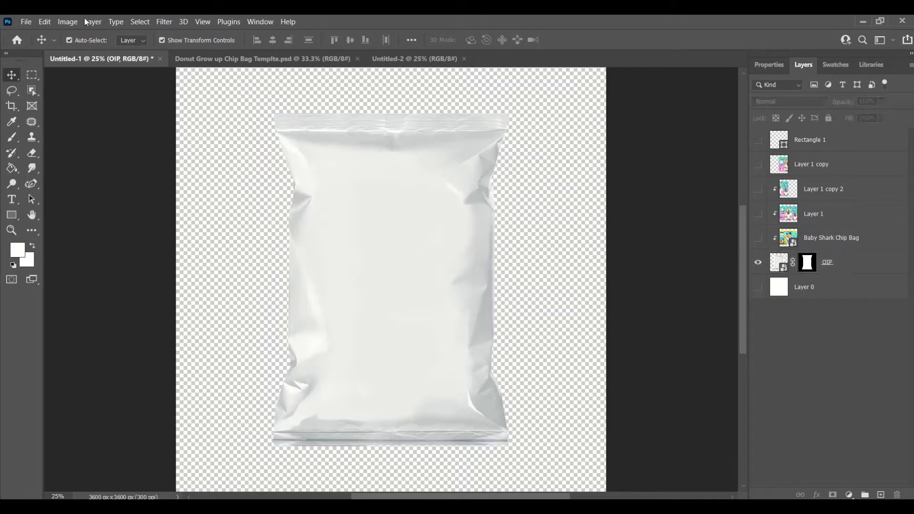
Open the Donut Grow up Chip Bag template document and launch the Snipping Tool.
{"action": "left_click", "coordinate": [210, 60]}
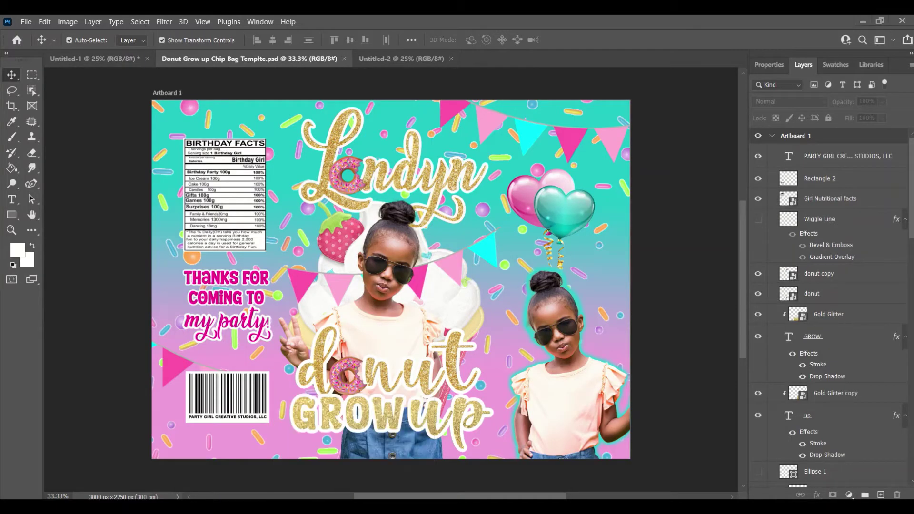
{"action": "key", "text": "super+s"}
{"action": "type", "text": "snip"}
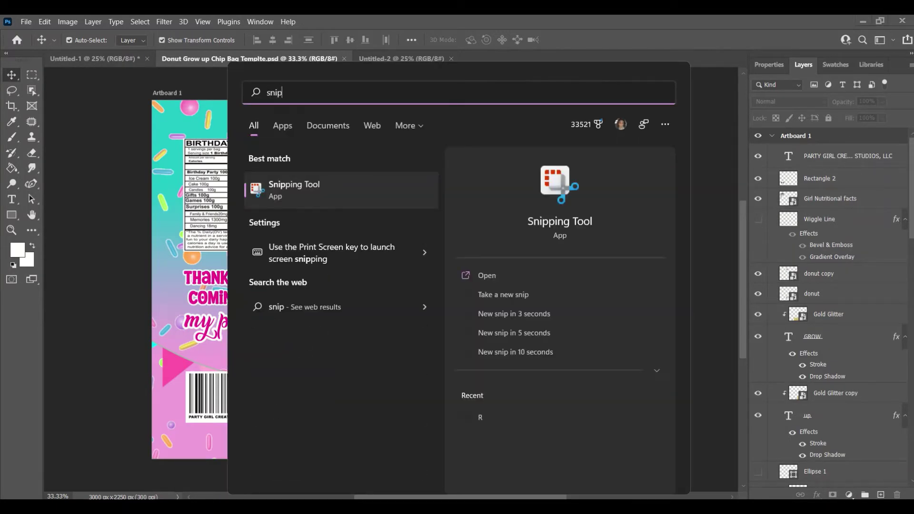
{"action": "key", "text": "Return"}
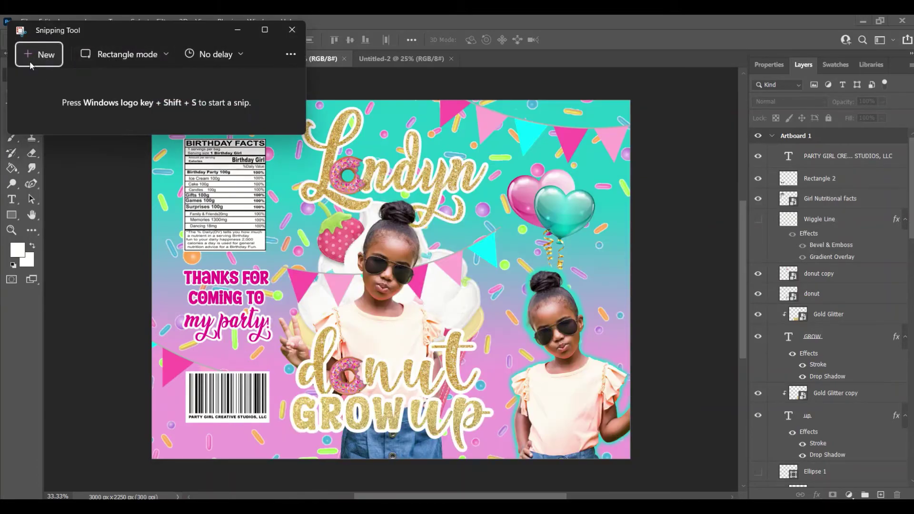
Capture the entire template artboard as a rectangular snip, copy it to the clipboard and minimize the Snipping Tool.
{"action": "left_click", "coordinate": [29, 61]}
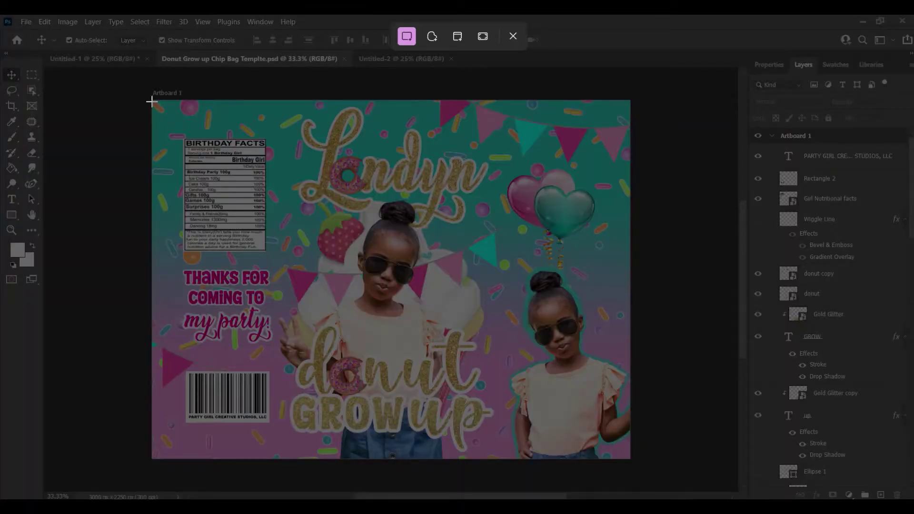
{"action": "left_click_drag", "start_coordinate": [152, 101], "coordinate": [630, 458]}
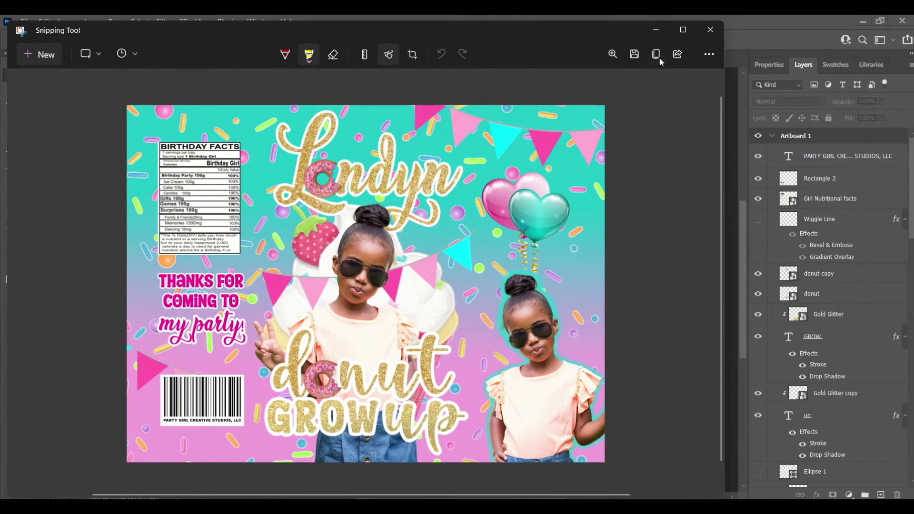
{"action": "left_click", "coordinate": [656, 55]}
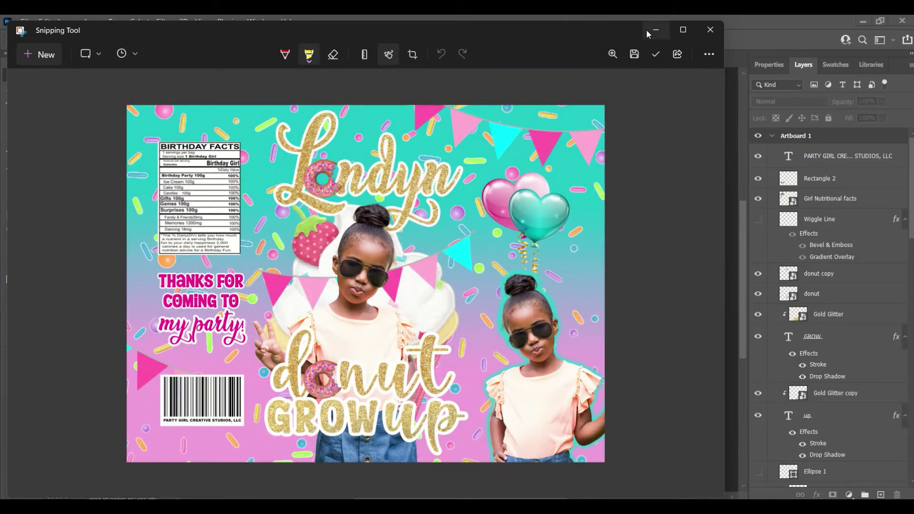
{"action": "left_click", "coordinate": [656, 29]}
Switch to the Untitled-1 bag document and paste the captured artwork directly above the chip bag layer.
{"action": "left_click", "coordinate": [95, 59]}
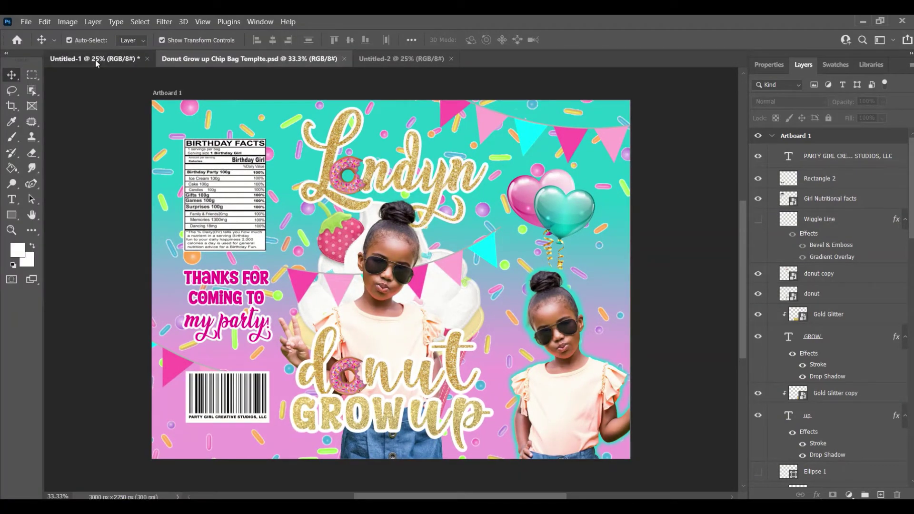
{"action": "left_click", "coordinate": [397, 229]}
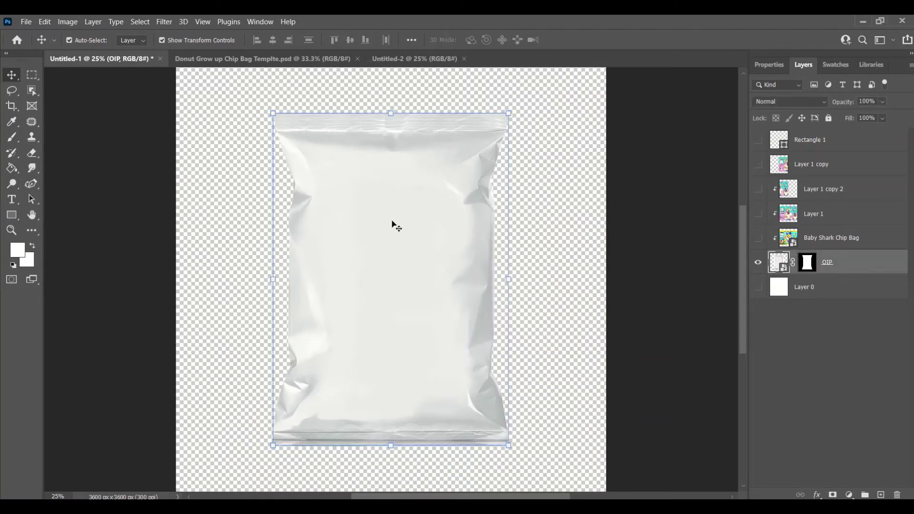
{"action": "left_click", "coordinate": [45, 21]}
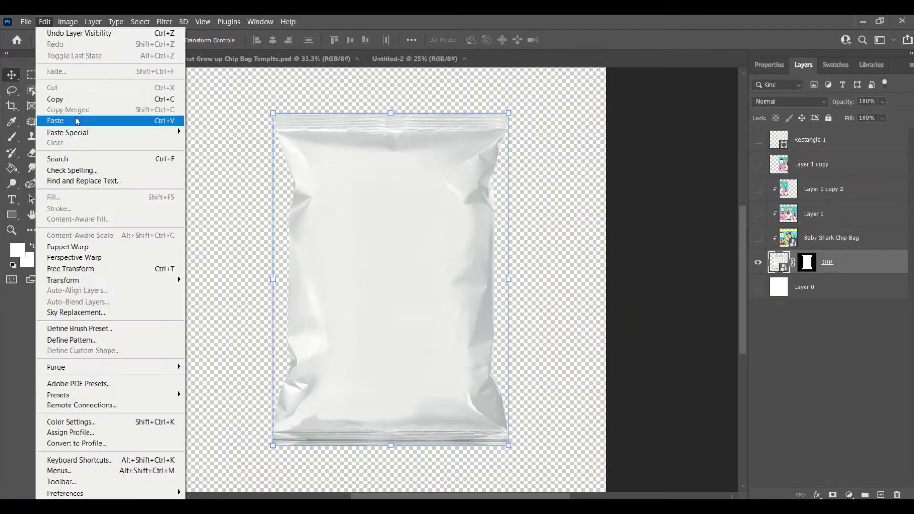
{"action": "left_click", "coordinate": [76, 121]}
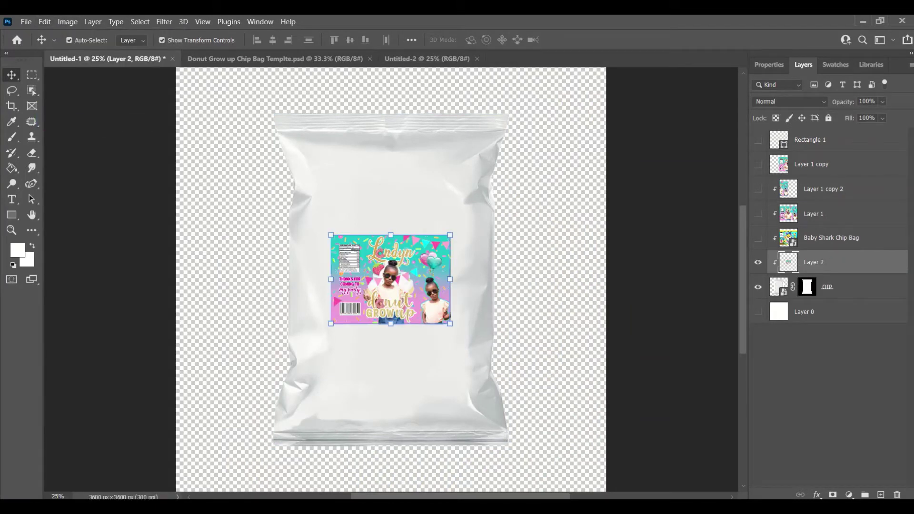
Release the pasted Layer 2 from its clipping mask and clip it again to the chip bag layer.
{"action": "right_click", "coordinate": [827, 264]}
{"action": "key", "text": "Escape"}
{"action": "right_click", "coordinate": [820, 264]}
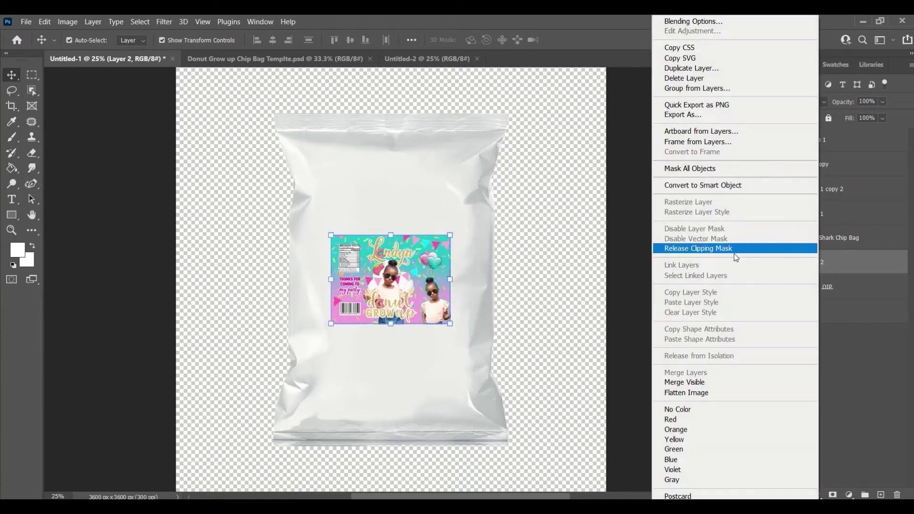
{"action": "left_click", "coordinate": [733, 249]}
{"action": "right_click", "coordinate": [823, 262]}
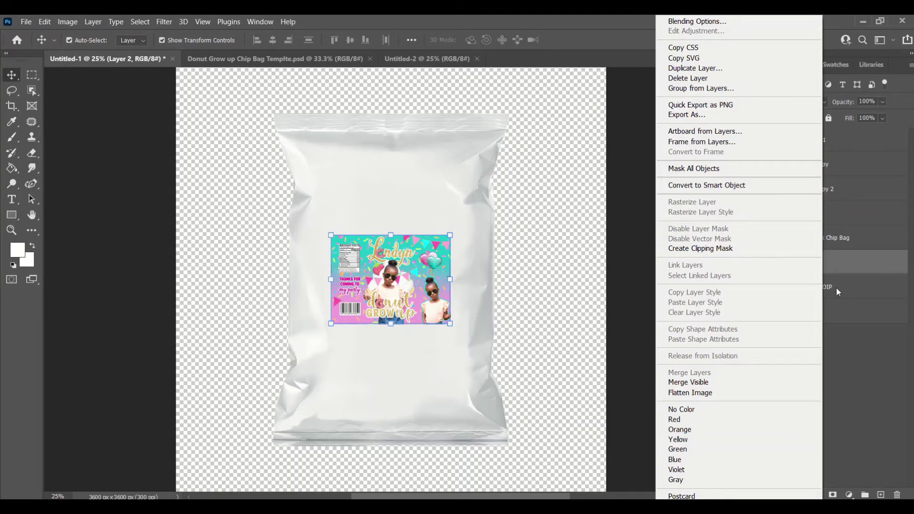
{"action": "left_click", "coordinate": [695, 248]}
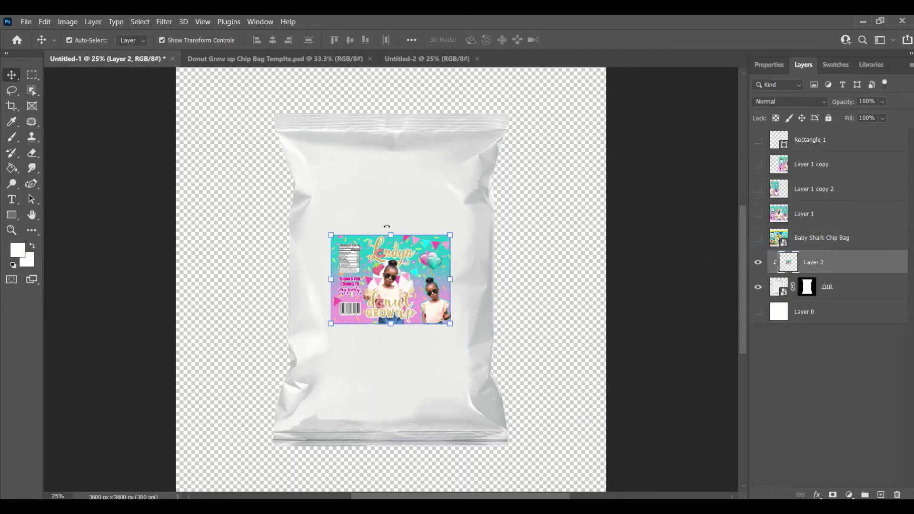
Scale the pasted artwork proportionally to about 373% so it spans the chip bag's full height.
{"action": "left_click", "coordinate": [393, 231]}
{"action": "left_click_drag", "start_coordinate": [393, 230], "coordinate": [387, 113]}
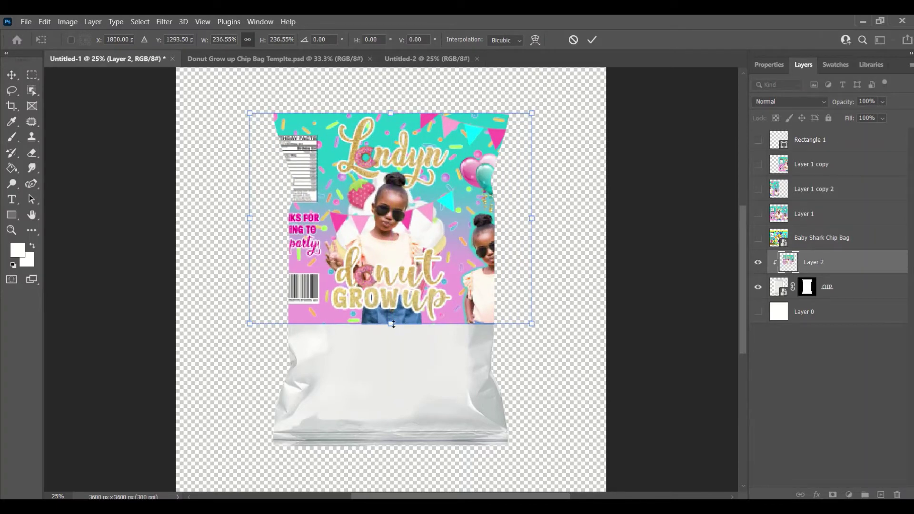
{"action": "left_click_drag", "start_coordinate": [394, 325], "coordinate": [412, 445]}
{"action": "left_click_drag", "start_coordinate": [423, 339], "coordinate": [416, 339]}
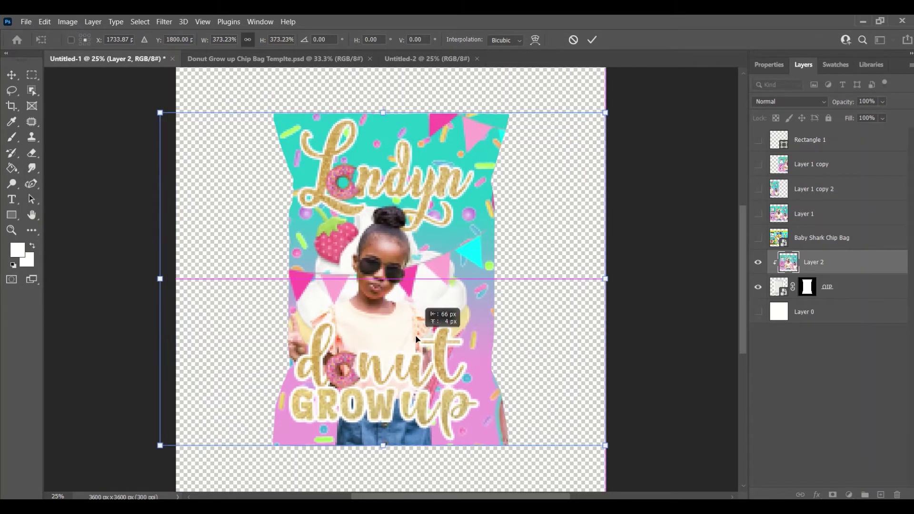
{"action": "key", "text": "Return"}
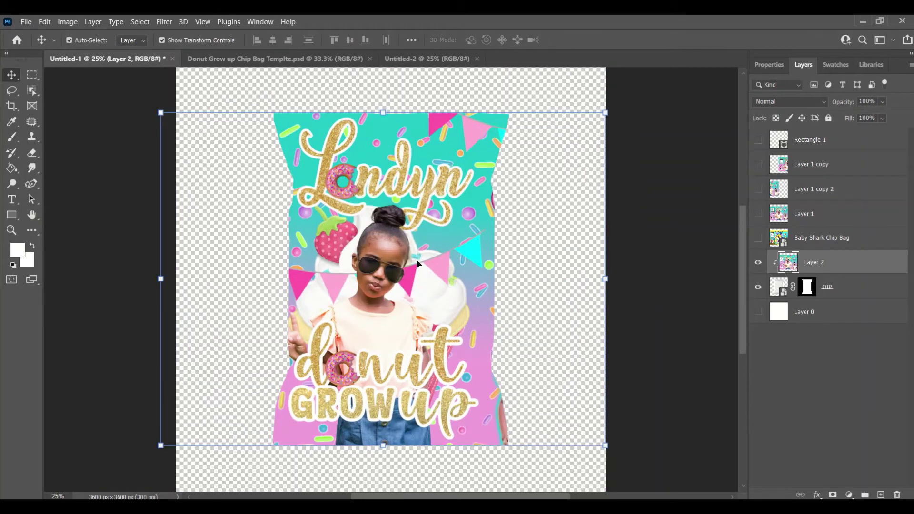
Shift the artwork horizontally so its front panel is centered on the chip bag.
{"action": "left_click_drag", "start_coordinate": [416, 262], "coordinate": [422, 264]}
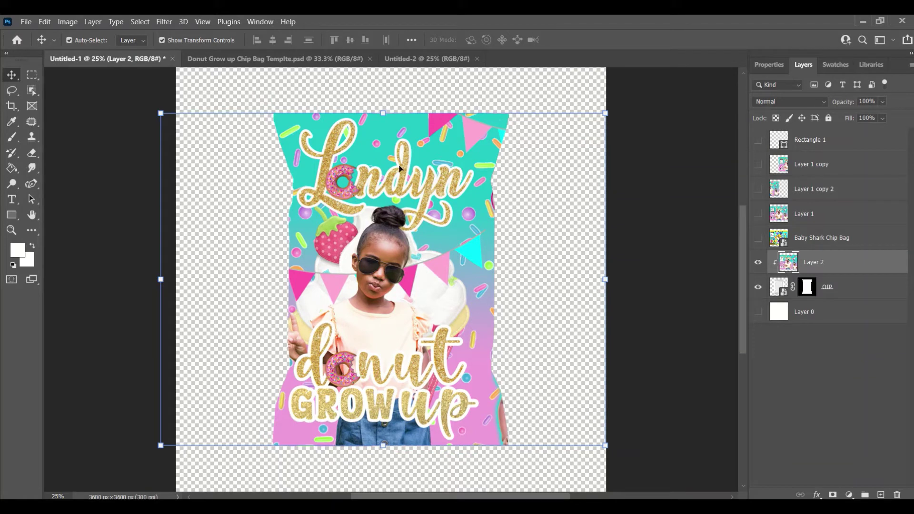
{"action": "left_click_drag", "start_coordinate": [433, 194], "coordinate": [447, 196]}
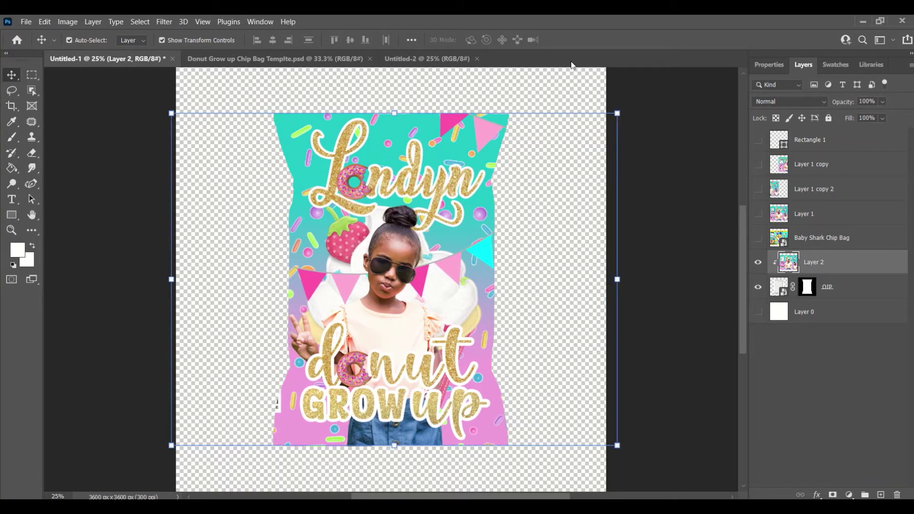
{"action": "left_click_drag", "start_coordinate": [356, 179], "coordinate": [352, 179]}
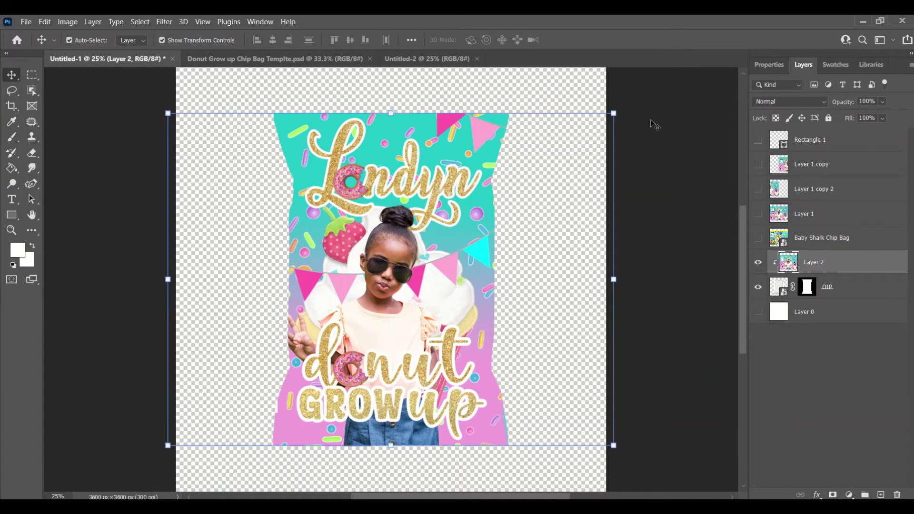
Set the blend mode of the artwork on Layer 2 to Linear Burn.
{"action": "left_click", "coordinate": [792, 101]}
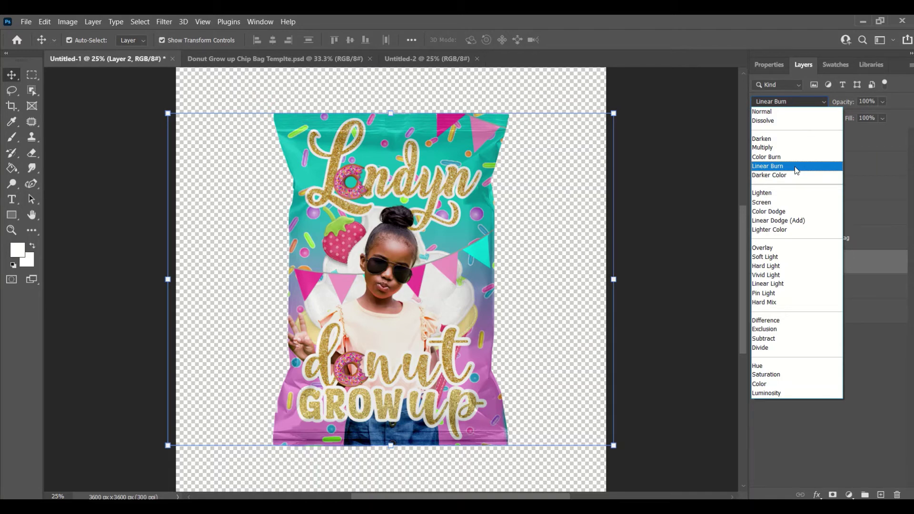
{"action": "left_click", "coordinate": [795, 166]}
{"action": "left_click", "coordinate": [793, 101]}
{"action": "left_click", "coordinate": [798, 167]}
{"action": "left_click", "coordinate": [788, 101]}
{"action": "left_click", "coordinate": [788, 166]}
{"action": "left_click", "coordinate": [526, 210]}
{"action": "left_click_drag", "start_coordinate": [440, 200], "coordinate": [438, 200]}
{"action": "left_click", "coordinate": [699, 119]}
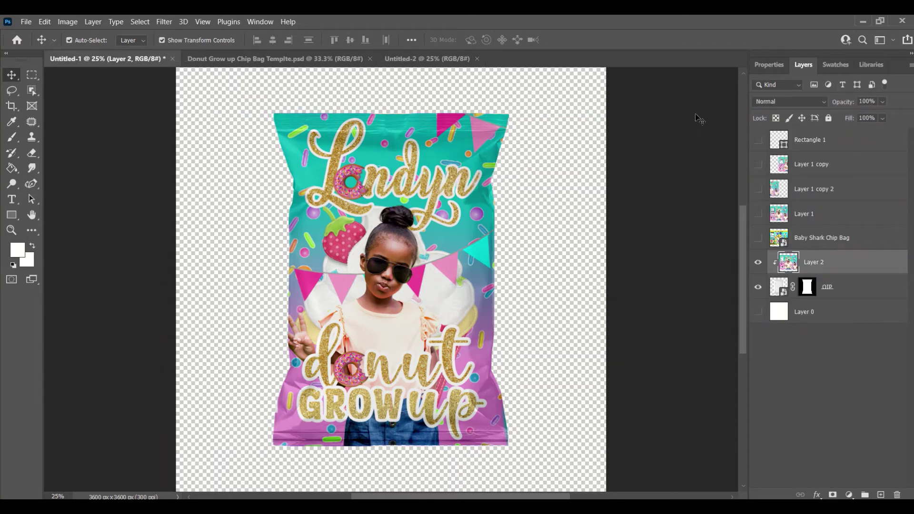
{"action": "left_click", "coordinate": [354, 207]}
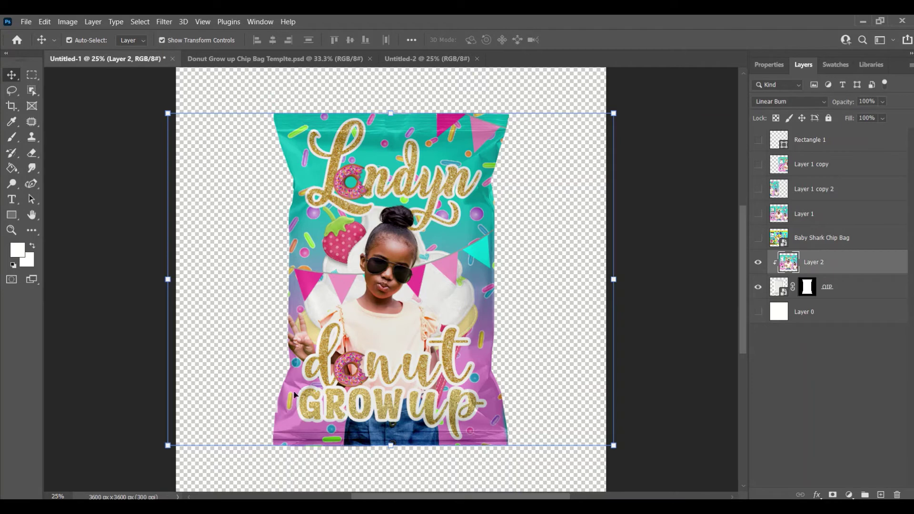
{"action": "left_click", "coordinate": [669, 212]}
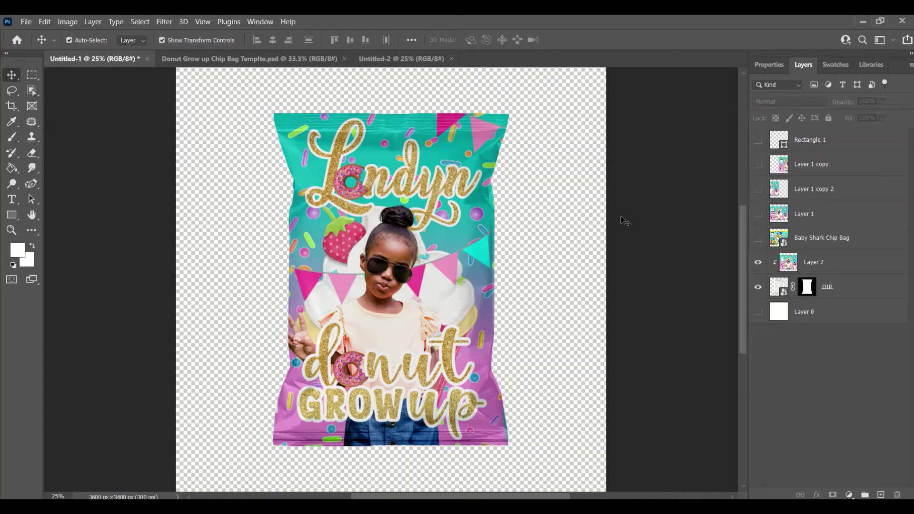
Quick-export the mockup as a PNG named "Chip Bag Mock 1" in the Tutorials folder.
{"action": "left_click", "coordinate": [26, 22]}
{"action": "mouse_move", "coordinate": [109, 198]}
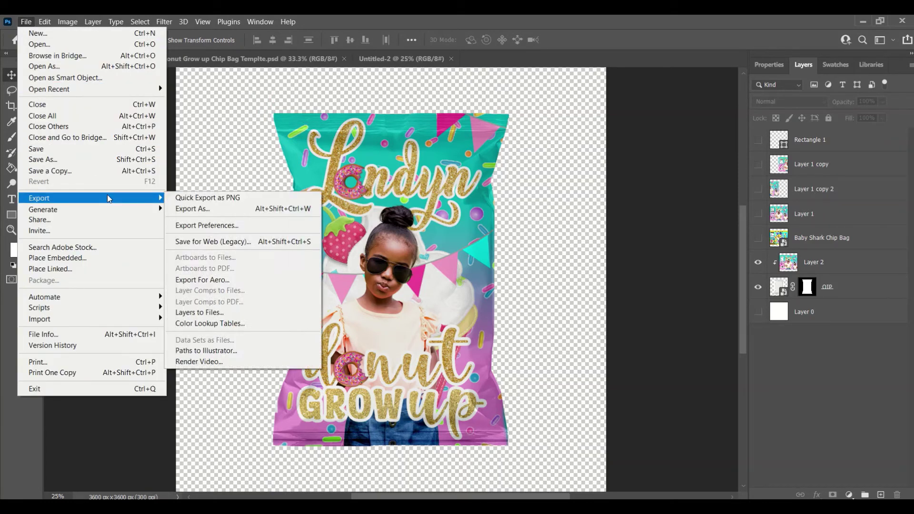
{"action": "left_click", "coordinate": [197, 197]}
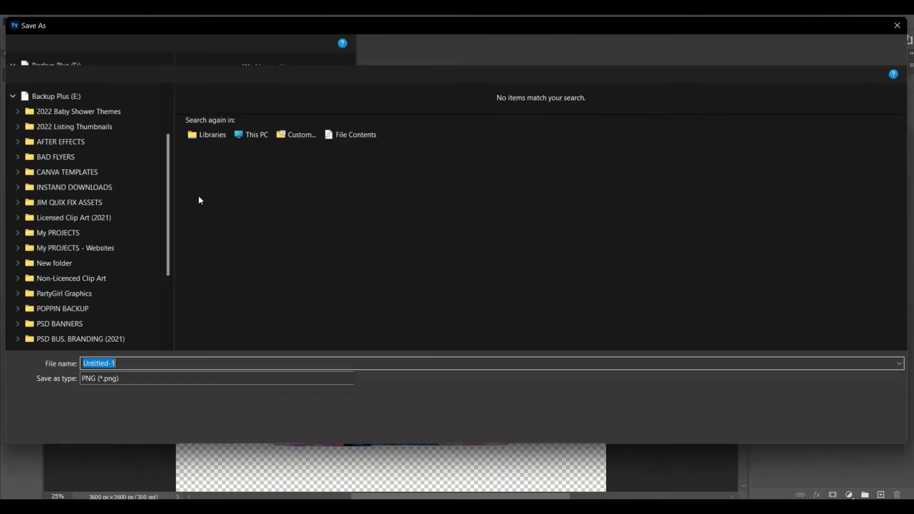
{"action": "left_click", "coordinate": [96, 174]}
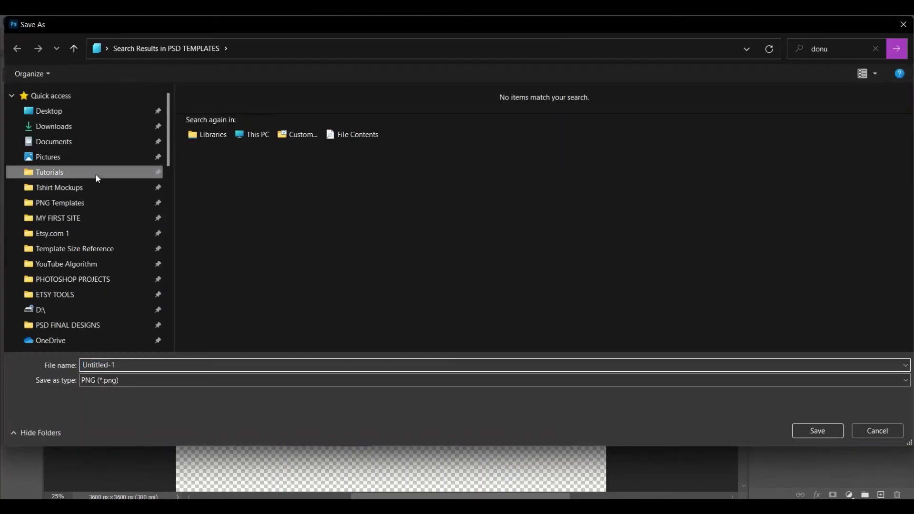
{"action": "type", "text": "Chip Bag Mock 1"}
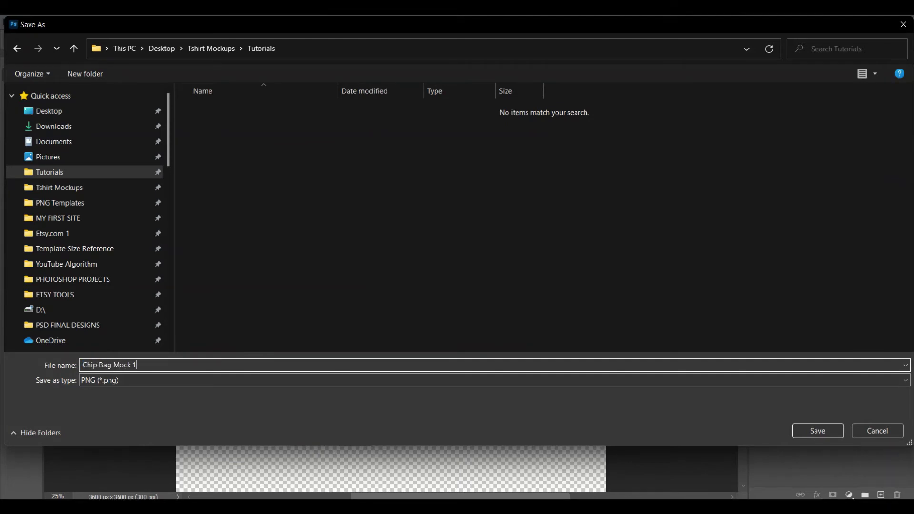
{"action": "key", "text": "Return"}
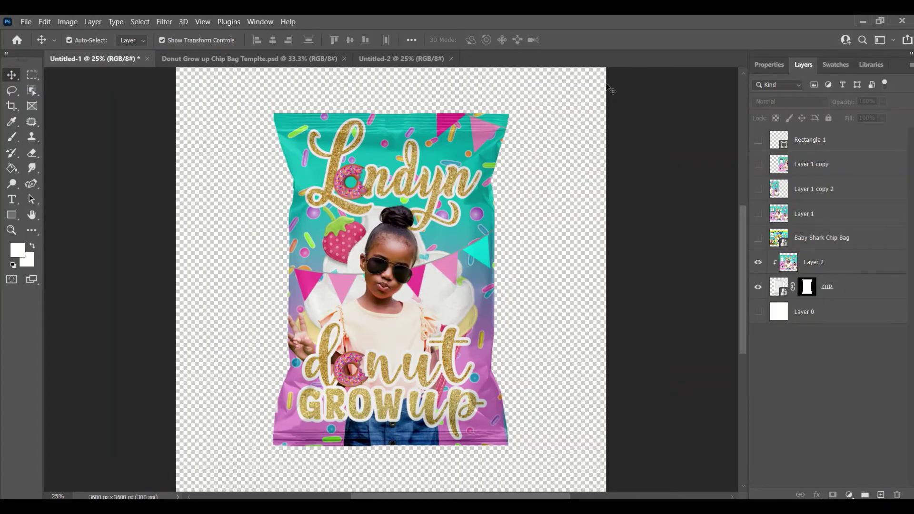
Move the Layer 2 artwork so its balloon panel fills the left half of the bag, ending at the bag's center.
{"action": "left_click", "coordinate": [473, 203]}
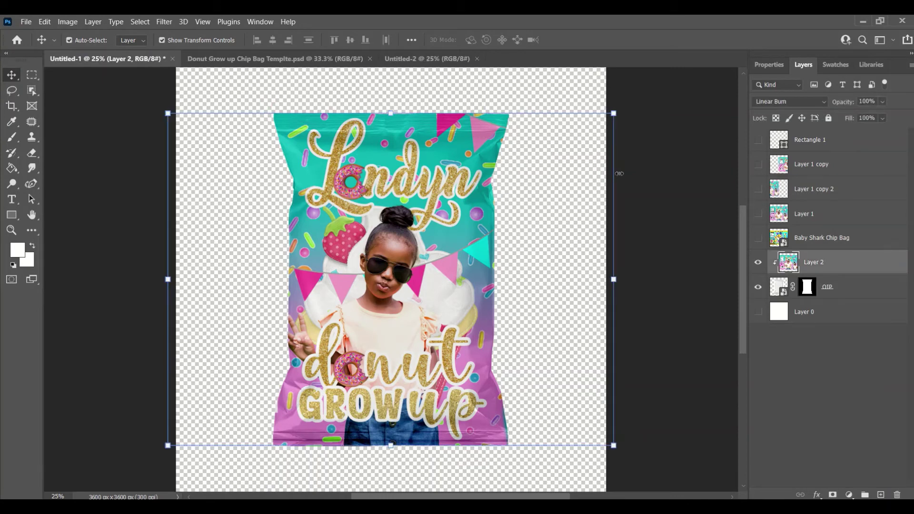
{"action": "left_click_drag", "start_coordinate": [462, 144], "coordinate": [304, 186]}
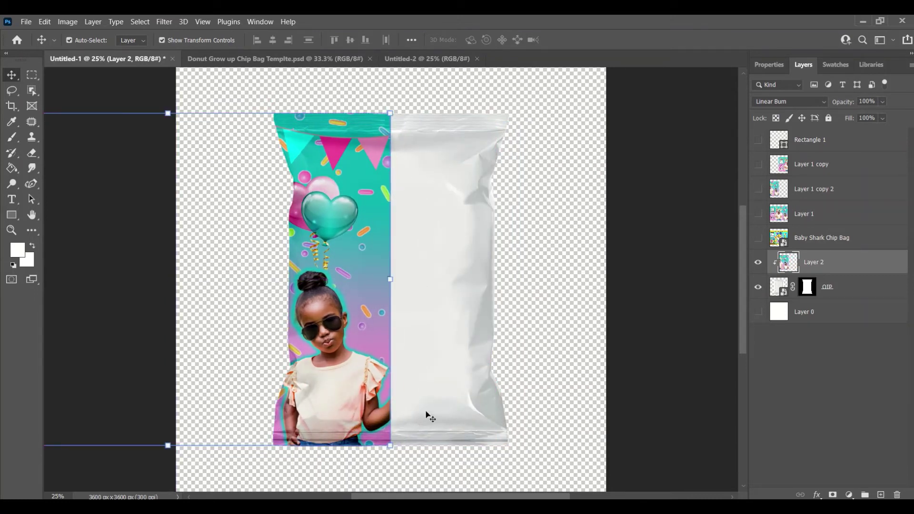
{"action": "left_click", "coordinate": [600, 310]}
{"action": "left_click", "coordinate": [319, 259]}
Duplicate Layer 2 and shift the copy so its Birthday Facts panel fills the right half of the bag.
{"action": "right_click", "coordinate": [826, 257]}
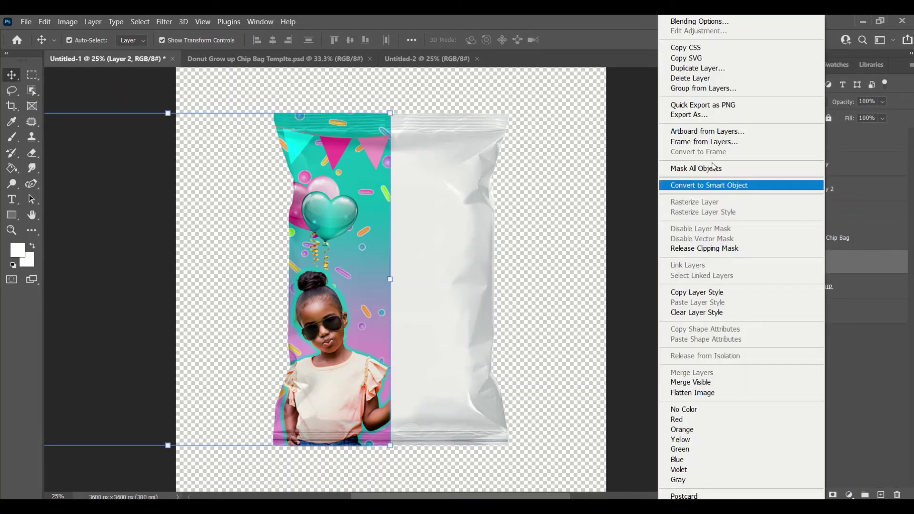
{"action": "left_click", "coordinate": [696, 68]}
{"action": "left_click", "coordinate": [556, 145]}
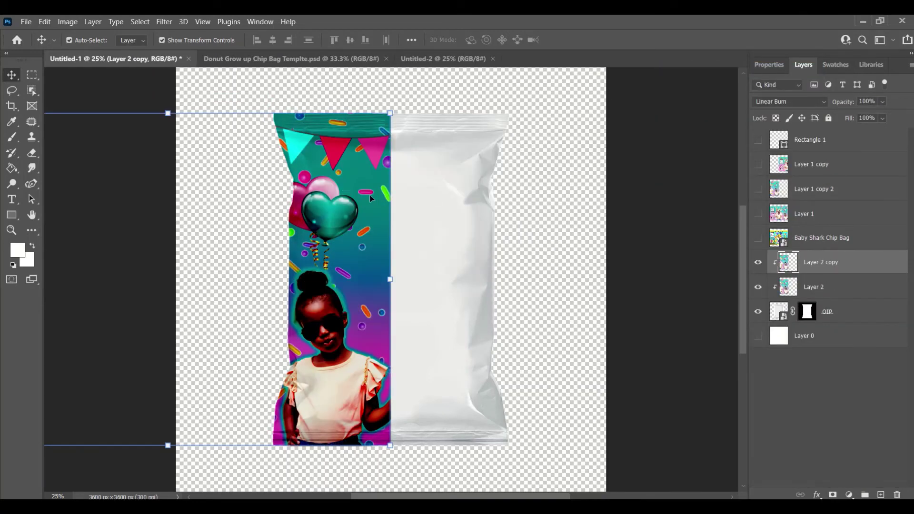
{"action": "left_click_drag", "start_coordinate": [373, 168], "coordinate": [412, 242]}
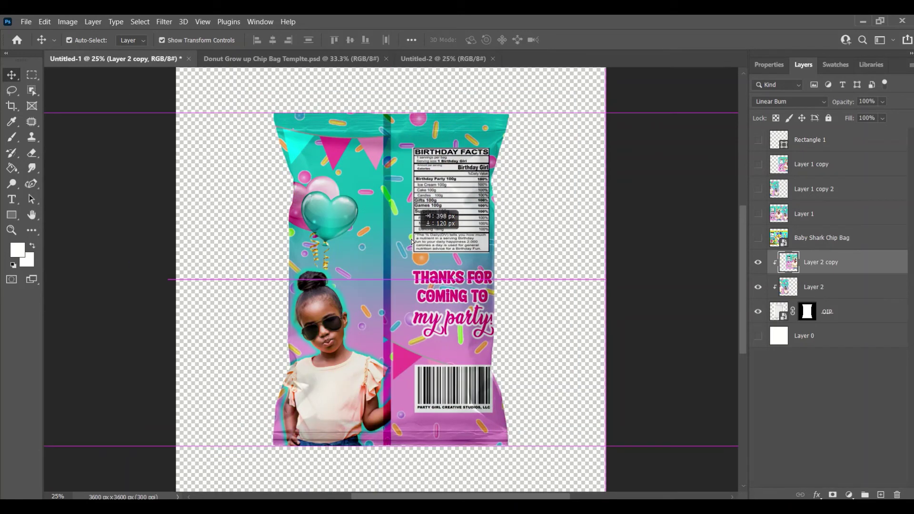
{"action": "left_click", "coordinate": [528, 222]}
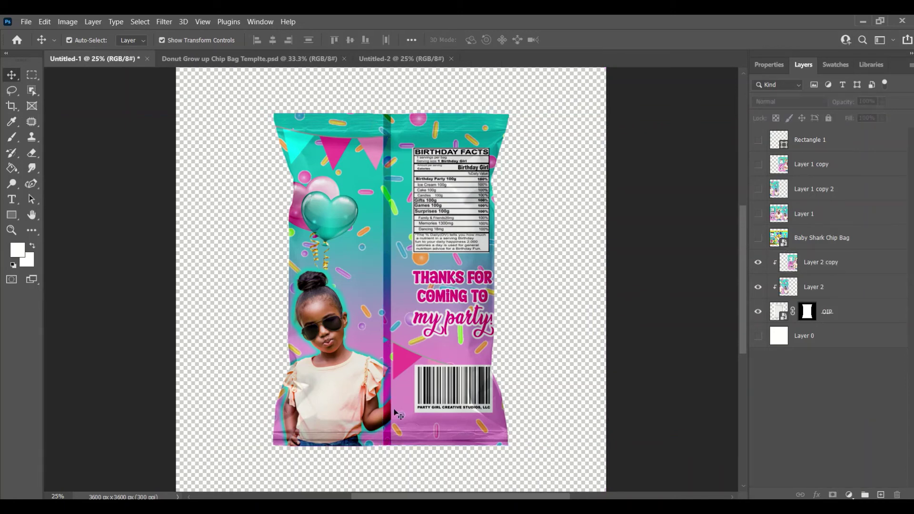
Show the white Rectangle 1 strip and widen it to about 63 px to cover the overlap between the bag halves.
{"action": "left_click", "coordinate": [758, 140]}
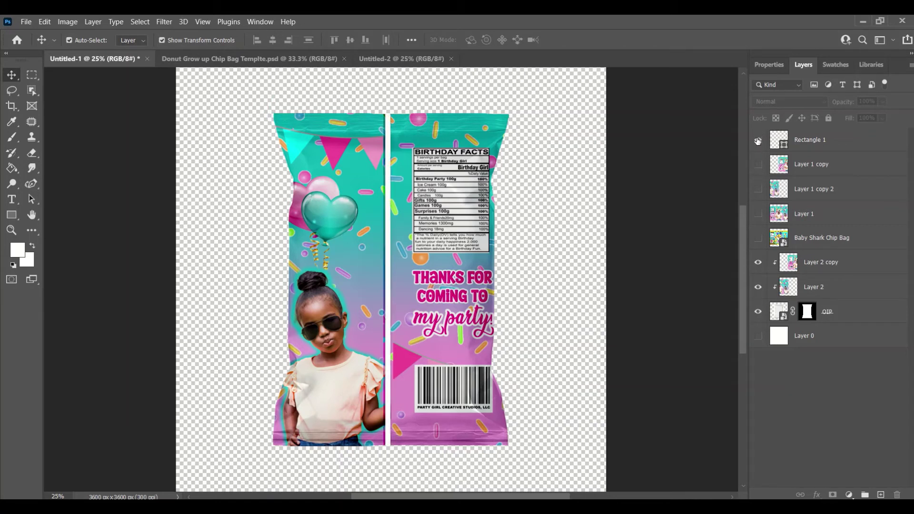
{"action": "left_click", "coordinate": [386, 232]}
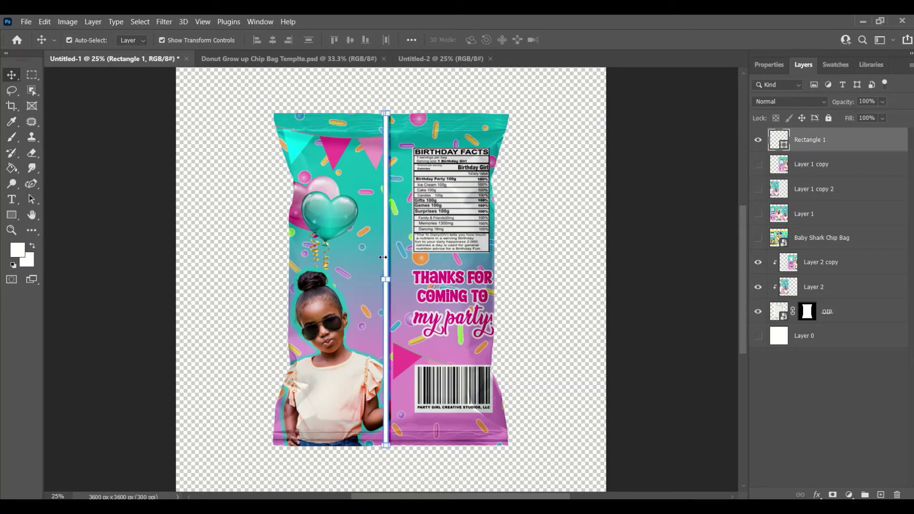
{"action": "left_click_drag", "start_coordinate": [390, 279], "coordinate": [394, 281]}
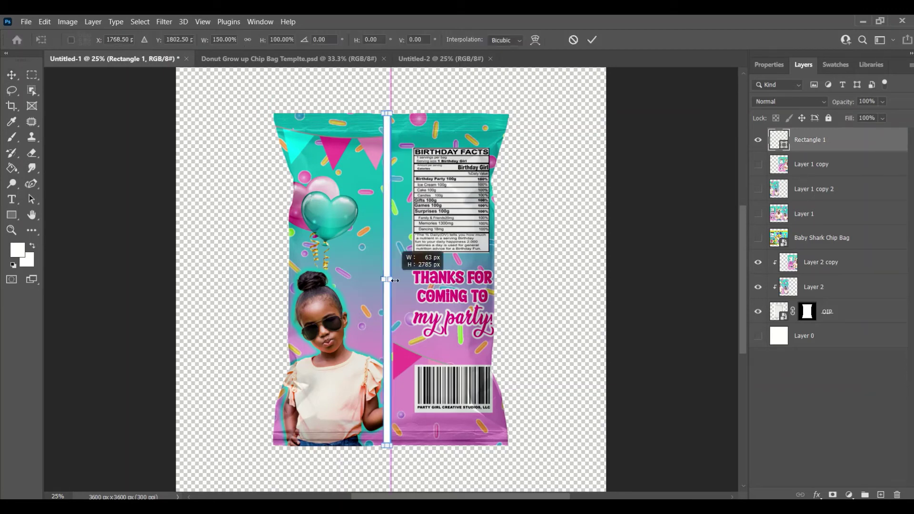
{"action": "key", "text": "Return"}
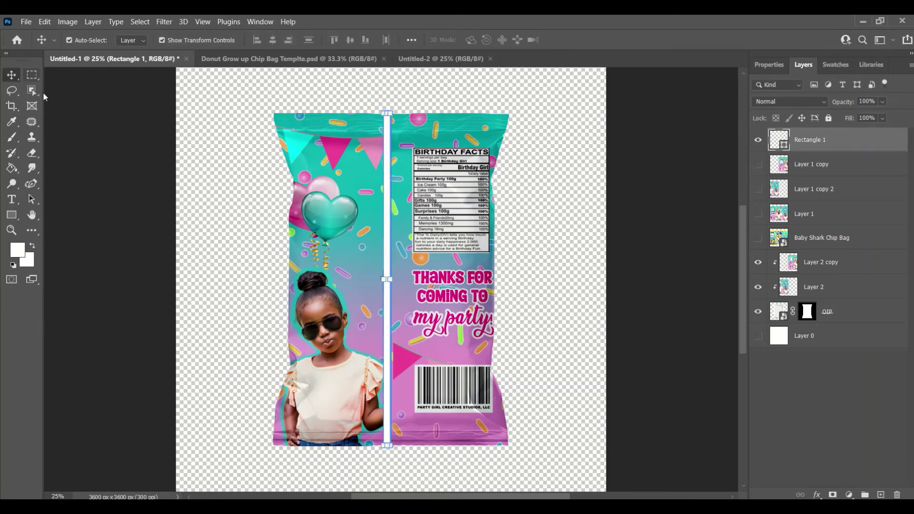
{"action": "left_click", "coordinate": [122, 136]}
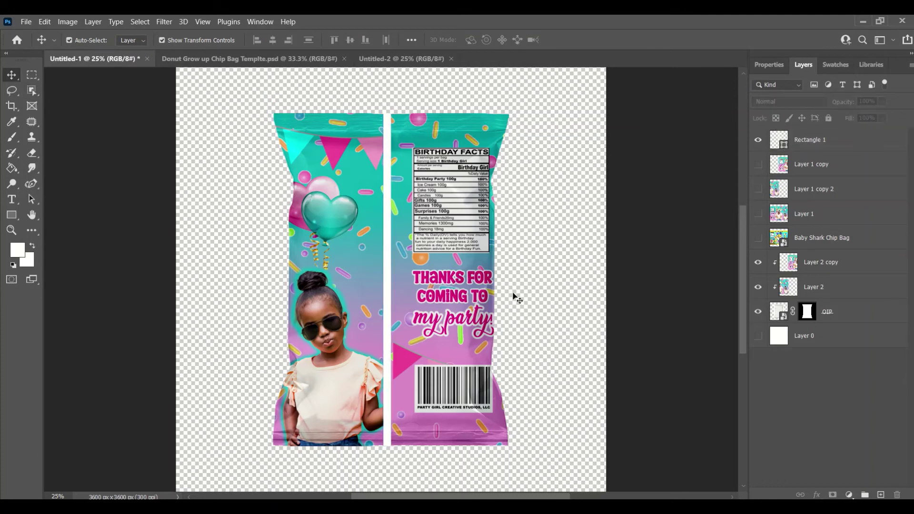
{"action": "left_click", "coordinate": [387, 442]}
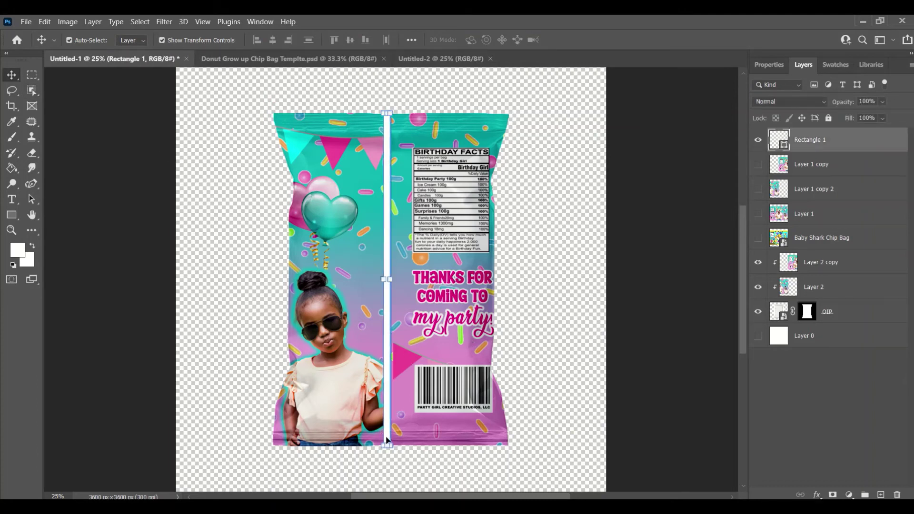
{"action": "left_click", "coordinate": [649, 370]}
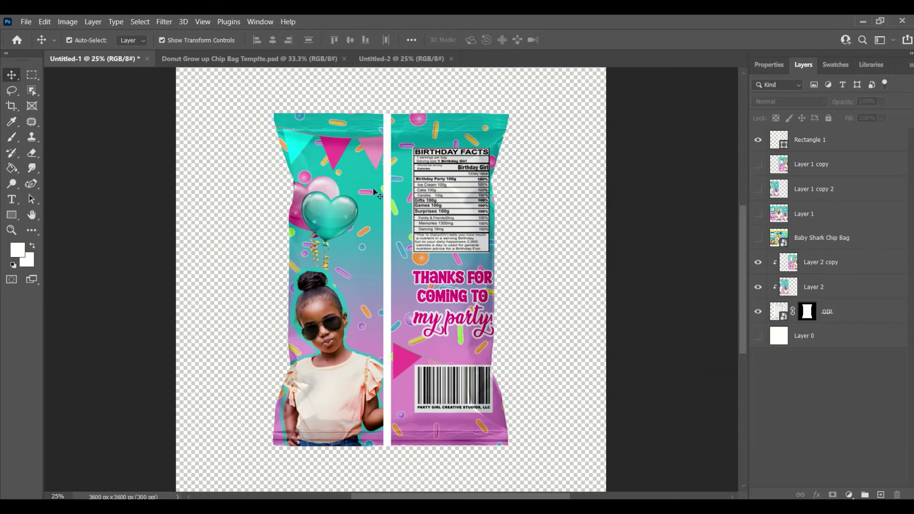
Quick-export the back mockup as a PNG named "Chip Bag Mock 2" in the Tutorials folder.
{"action": "left_click", "coordinate": [32, 21]}
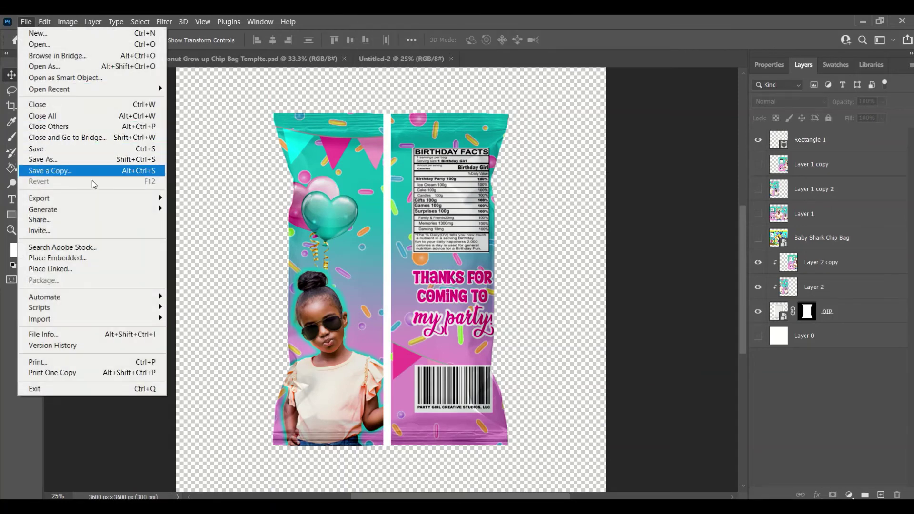
{"action": "mouse_move", "coordinate": [138, 198]}
{"action": "left_click", "coordinate": [234, 197]}
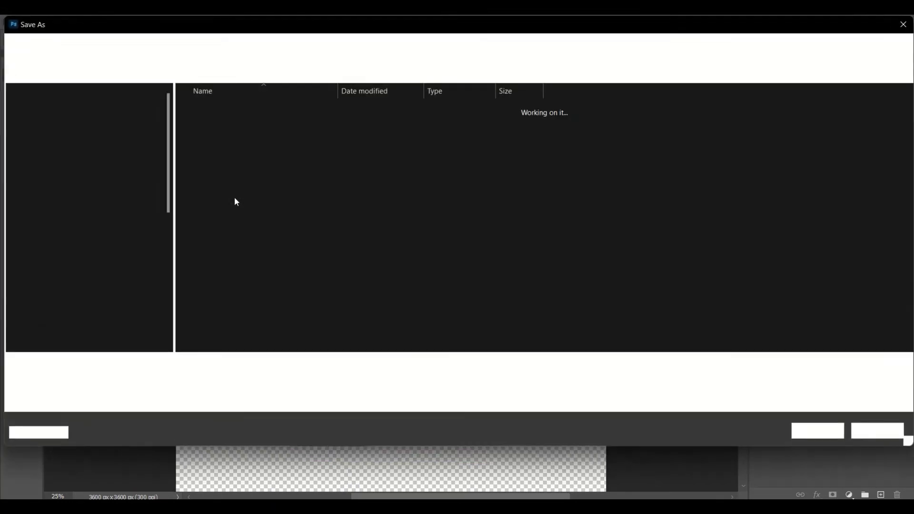
{"action": "left_click", "coordinate": [216, 143]}
{"action": "left_click", "coordinate": [151, 365]}
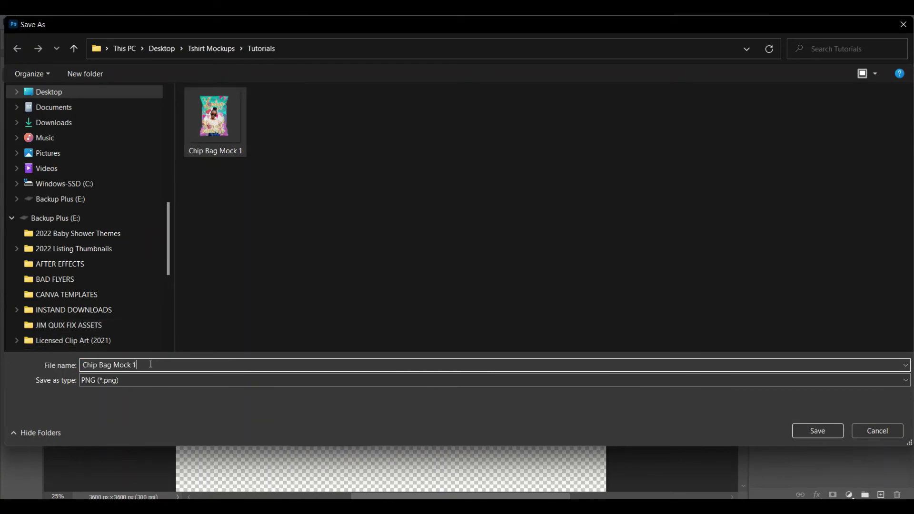
{"action": "key", "text": "BackSpace"}
{"action": "type", "text": "2"}
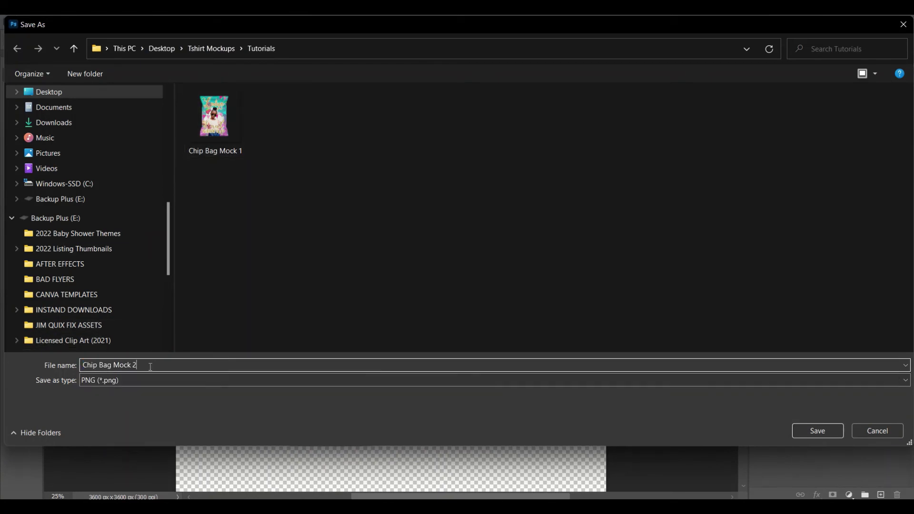
{"action": "key", "text": "Return"}
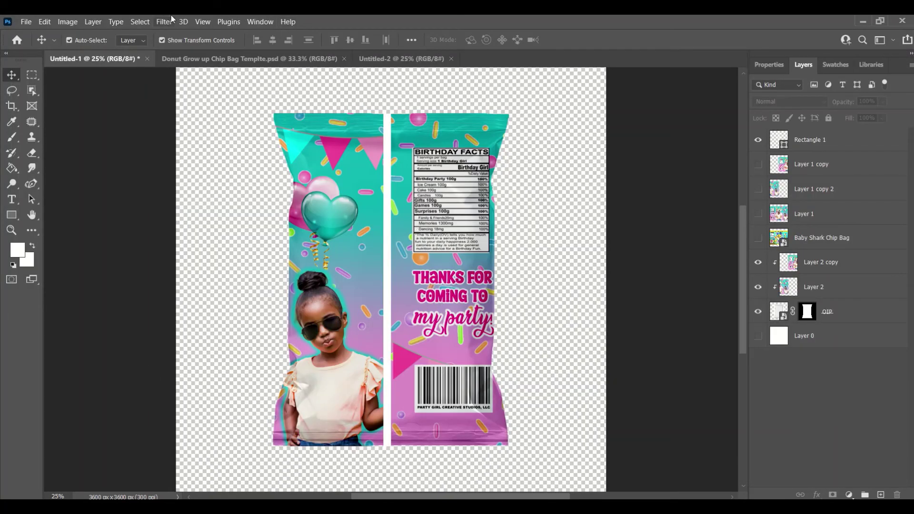
Place the Chip Bag Mock 1 image in the Untitled-2 document, scaled down in the upper-left part of the canvas.
{"action": "left_click", "coordinate": [370, 59]}
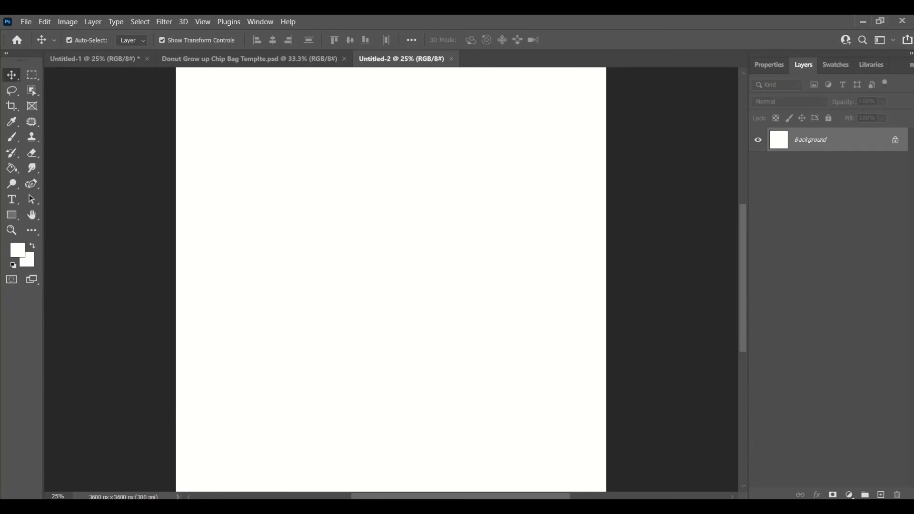
{"action": "key", "text": "alt+Tab"}
{"action": "left_click_drag", "start_coordinate": [423, 190], "coordinate": [440, 254]}
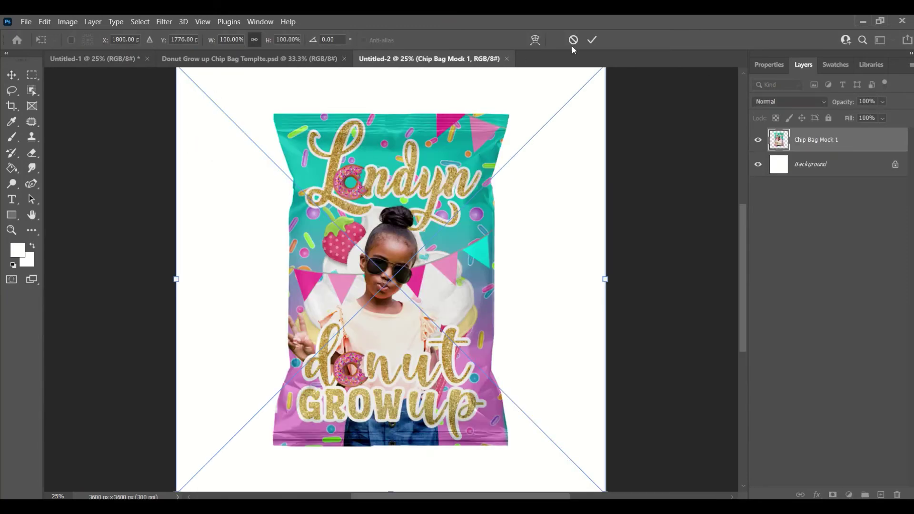
{"action": "scroll", "coordinate": [581, 259], "scroll_direction": "up", "scroll_amount": 1}
{"action": "left_click_drag", "start_coordinate": [604, 84], "coordinate": [516, 166]}
{"action": "left_click_drag", "start_coordinate": [506, 297], "coordinate": [477, 217]}
{"action": "key", "text": "Return"}
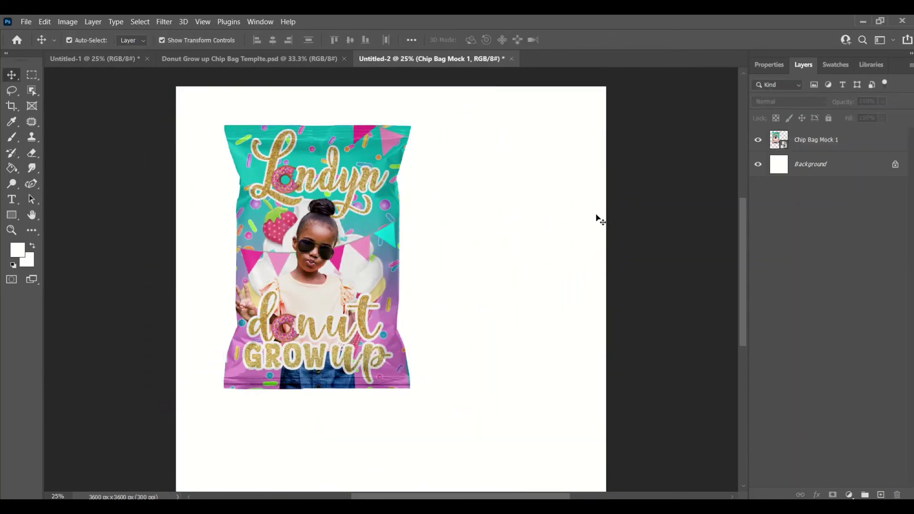
Place the Chip Bag Mock 2 image, scaled to about 75.78%, overlapping the front bag toward the canvas's lower right.
{"action": "scroll", "coordinate": [524, 443], "scroll_direction": "down", "scroll_amount": 1}
{"action": "key", "text": "alt+Tab"}
{"action": "left_click_drag", "start_coordinate": [420, 204], "coordinate": [191, 153]}
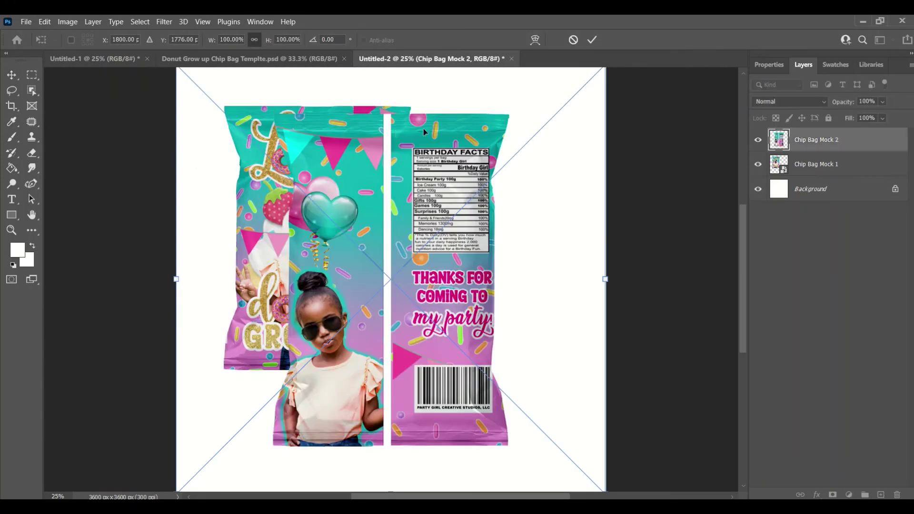
{"action": "scroll", "coordinate": [300, 129], "scroll_direction": "up", "scroll_amount": 2}
{"action": "left_click_drag", "start_coordinate": [177, 103], "coordinate": [280, 159]}
{"action": "scroll", "coordinate": [532, 291], "scroll_direction": "down", "scroll_amount": 2}
{"action": "left_click_drag", "start_coordinate": [532, 289], "coordinate": [527, 283]}
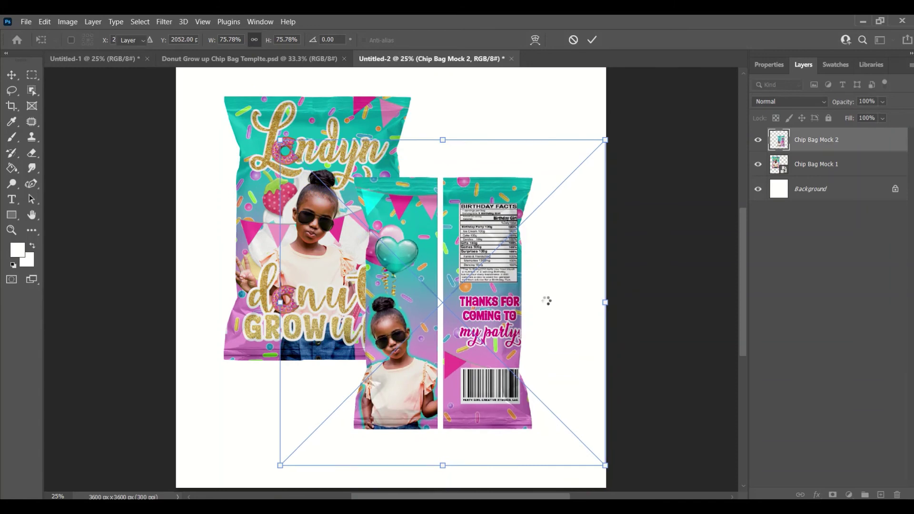
{"action": "key", "text": "Return"}
{"action": "left_click", "coordinate": [547, 210]}
Move the Chip Bag Mock 1 layer above Chip Bag Mock 2 and nudge both bags slightly closer together.
{"action": "left_click", "coordinate": [233, 203]}
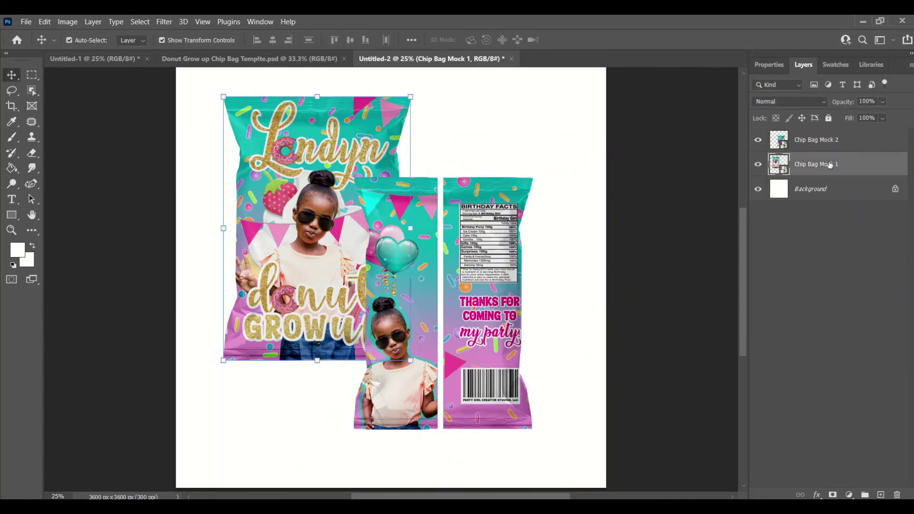
{"action": "left_click_drag", "start_coordinate": [827, 164], "coordinate": [819, 151]}
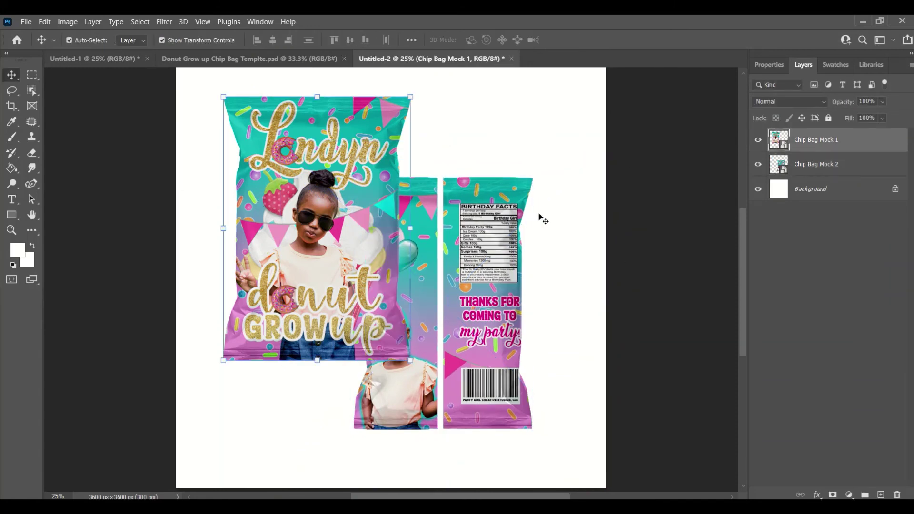
{"action": "left_click_drag", "start_coordinate": [508, 195], "coordinate": [505, 189]}
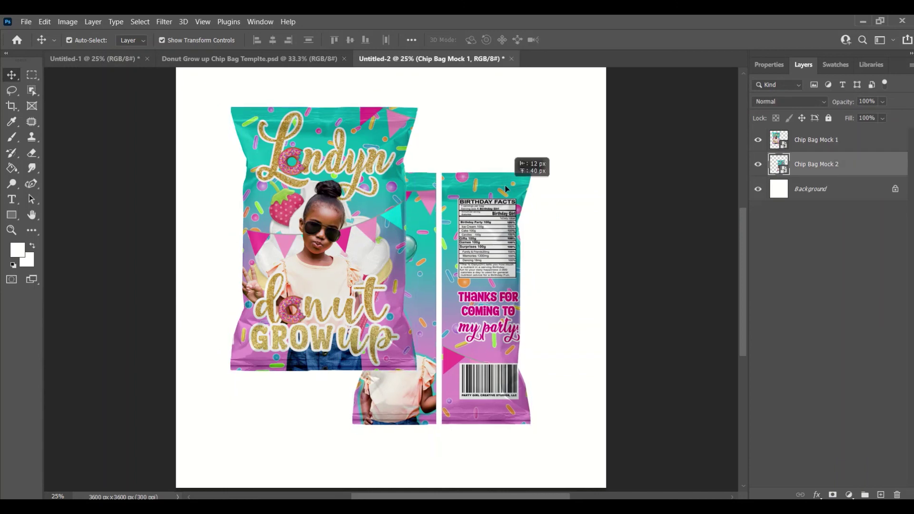
{"action": "left_click", "coordinate": [598, 193]}
Select both chip bag layers and enlarge them together slightly on the white canvas.
{"action": "scroll", "coordinate": [543, 166], "scroll_direction": "up", "scroll_amount": 1}
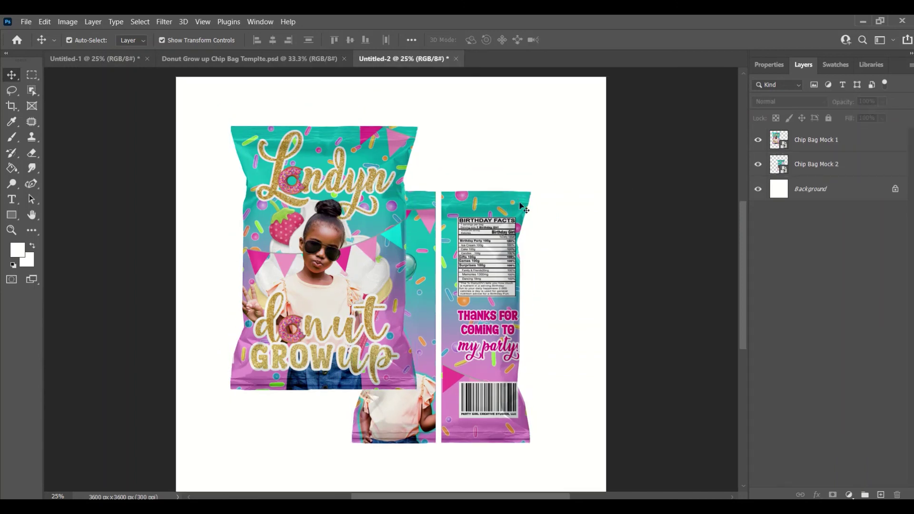
{"action": "left_click_drag", "start_coordinate": [159, 81], "coordinate": [667, 473]}
{"action": "left_click_drag", "start_coordinate": [531, 443], "coordinate": [542, 451]}
{"action": "key", "text": "Return"}
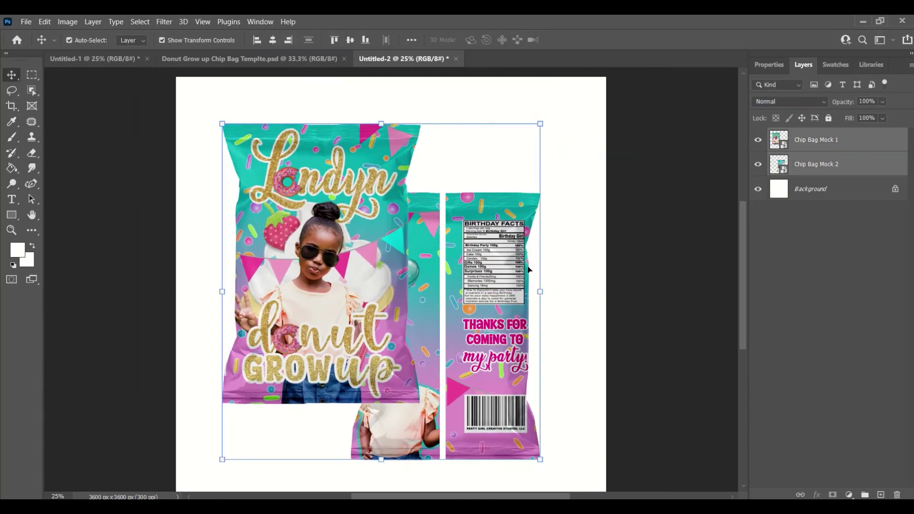
{"action": "left_click", "coordinate": [577, 234]}
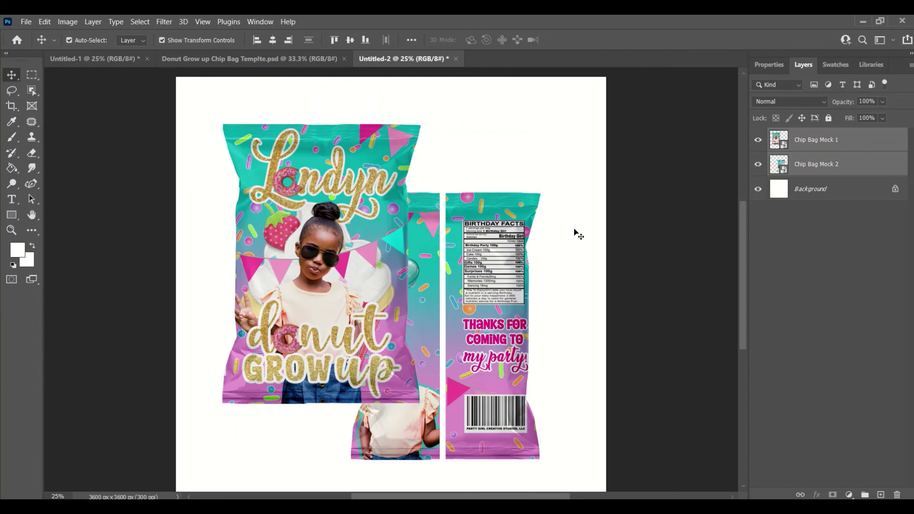
{"action": "scroll", "coordinate": [569, 233], "scroll_direction": "down", "scroll_amount": 2}
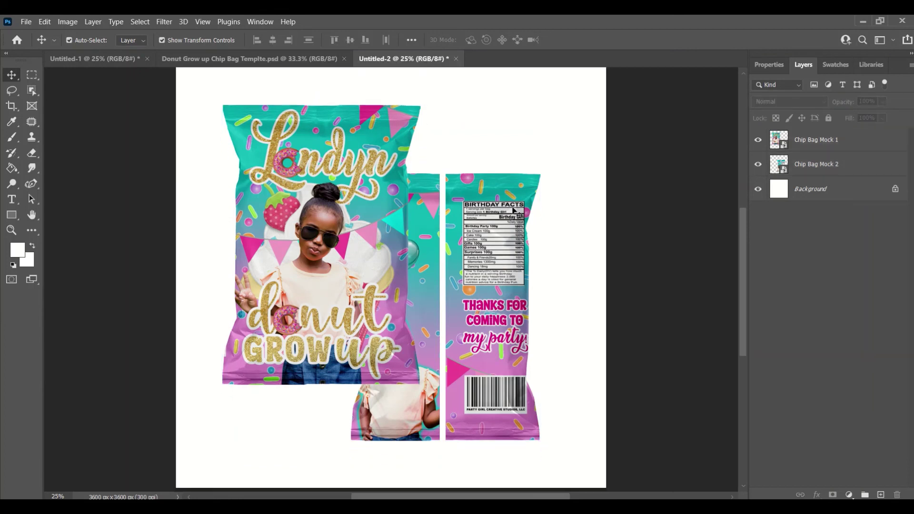
Scale both chip bags together to 102.75%, extending them toward the canvas's lower-right corner.
{"action": "key", "text": "ctrl+minus"}
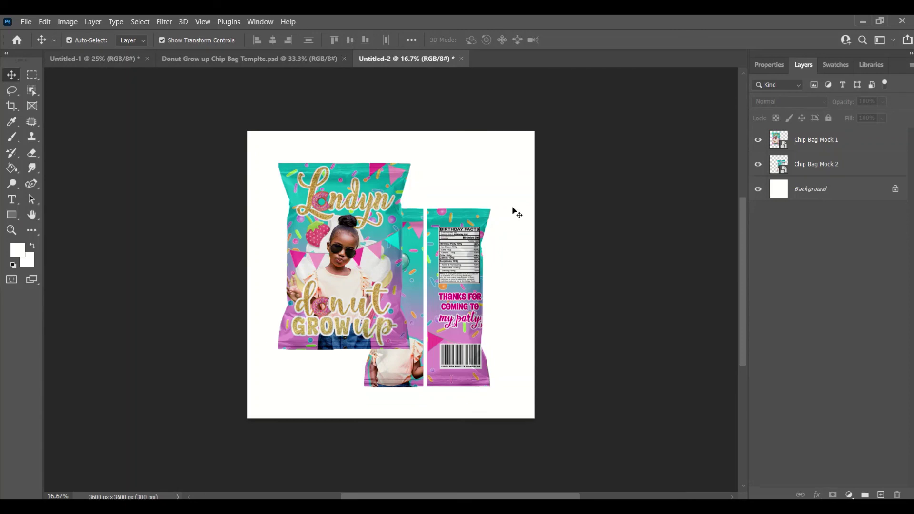
{"action": "left_click_drag", "start_coordinate": [151, 94], "coordinate": [627, 425]}
{"action": "left_click", "coordinate": [627, 425]}
{"action": "left_click_drag", "start_coordinate": [215, 120], "coordinate": [635, 437]}
{"action": "left_click_drag", "start_coordinate": [496, 384], "coordinate": [502, 391]}
{"action": "key", "text": "Return"}
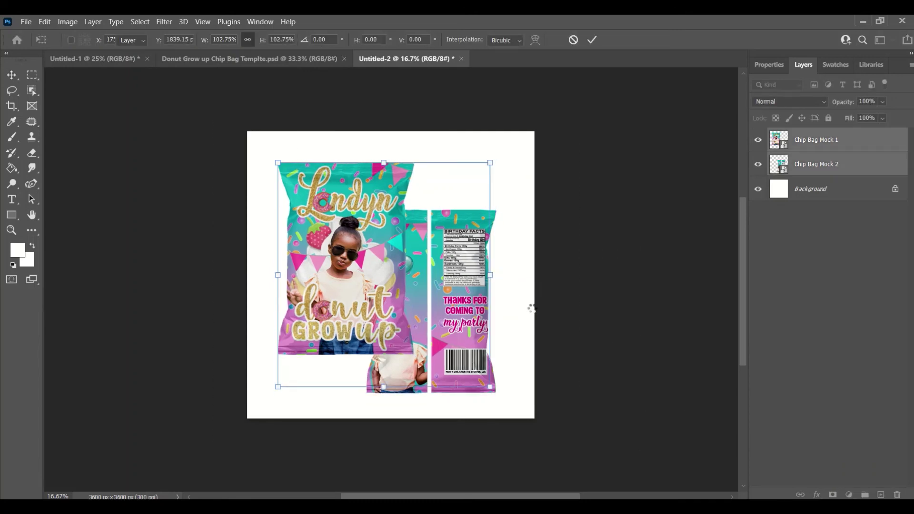
{"action": "left_click", "coordinate": [532, 312]}
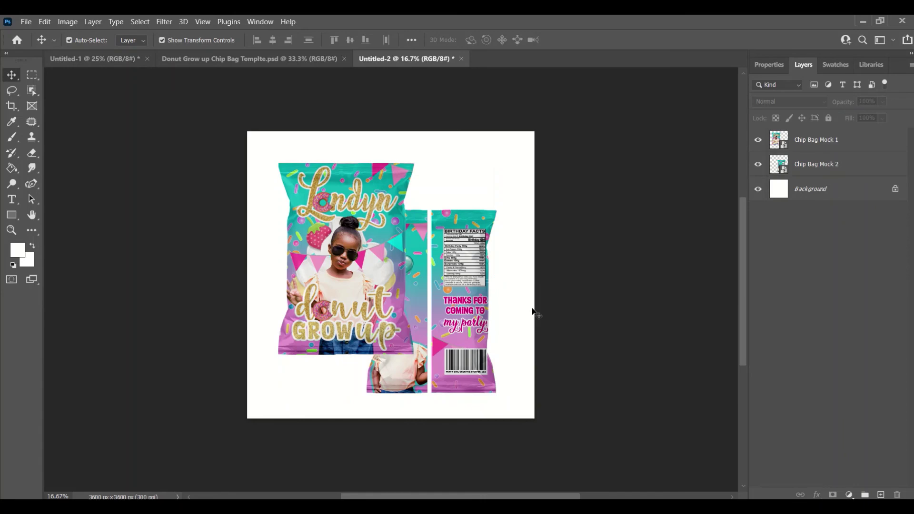